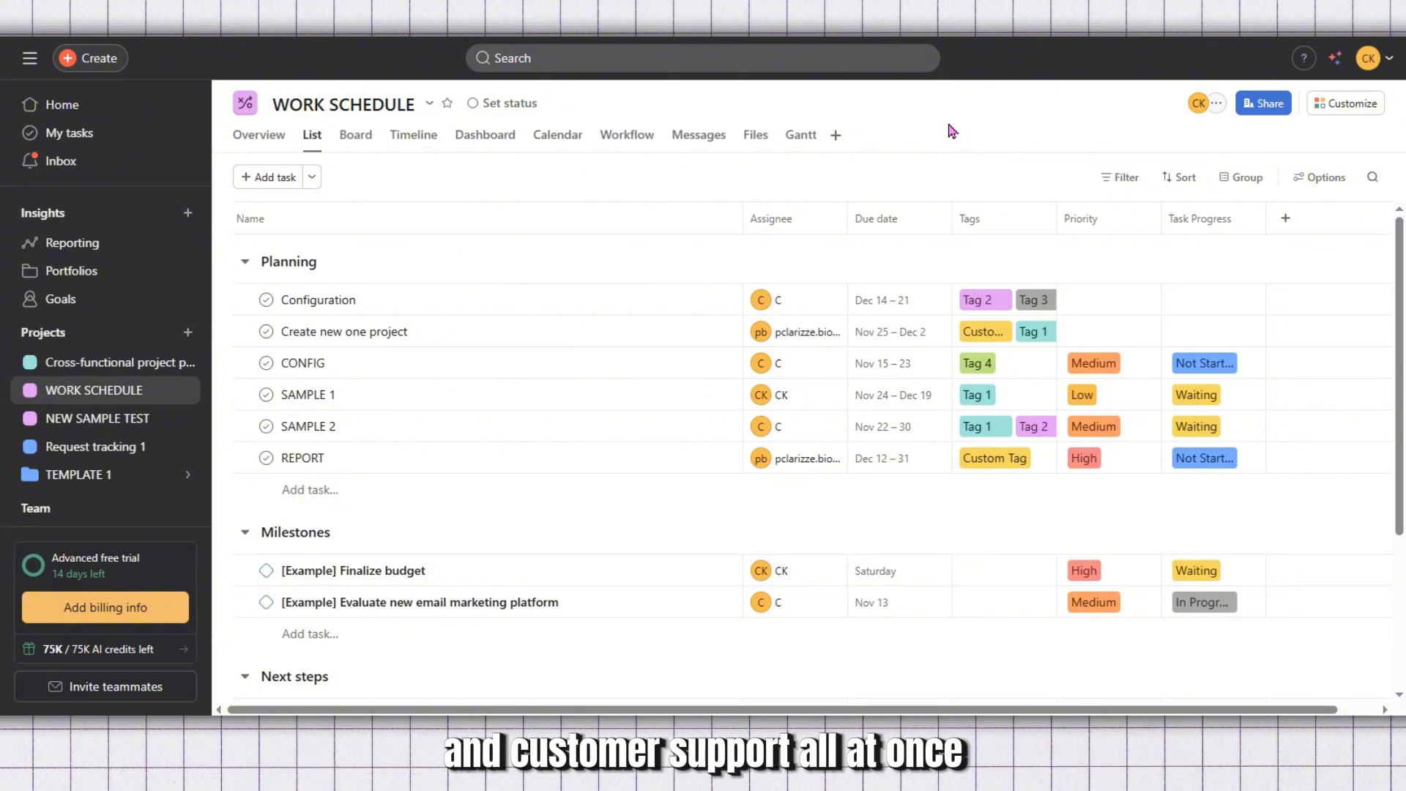
# Step: Open the customization rules for My tasks and start creating a custom rule
pyautogui.click(127, 132)
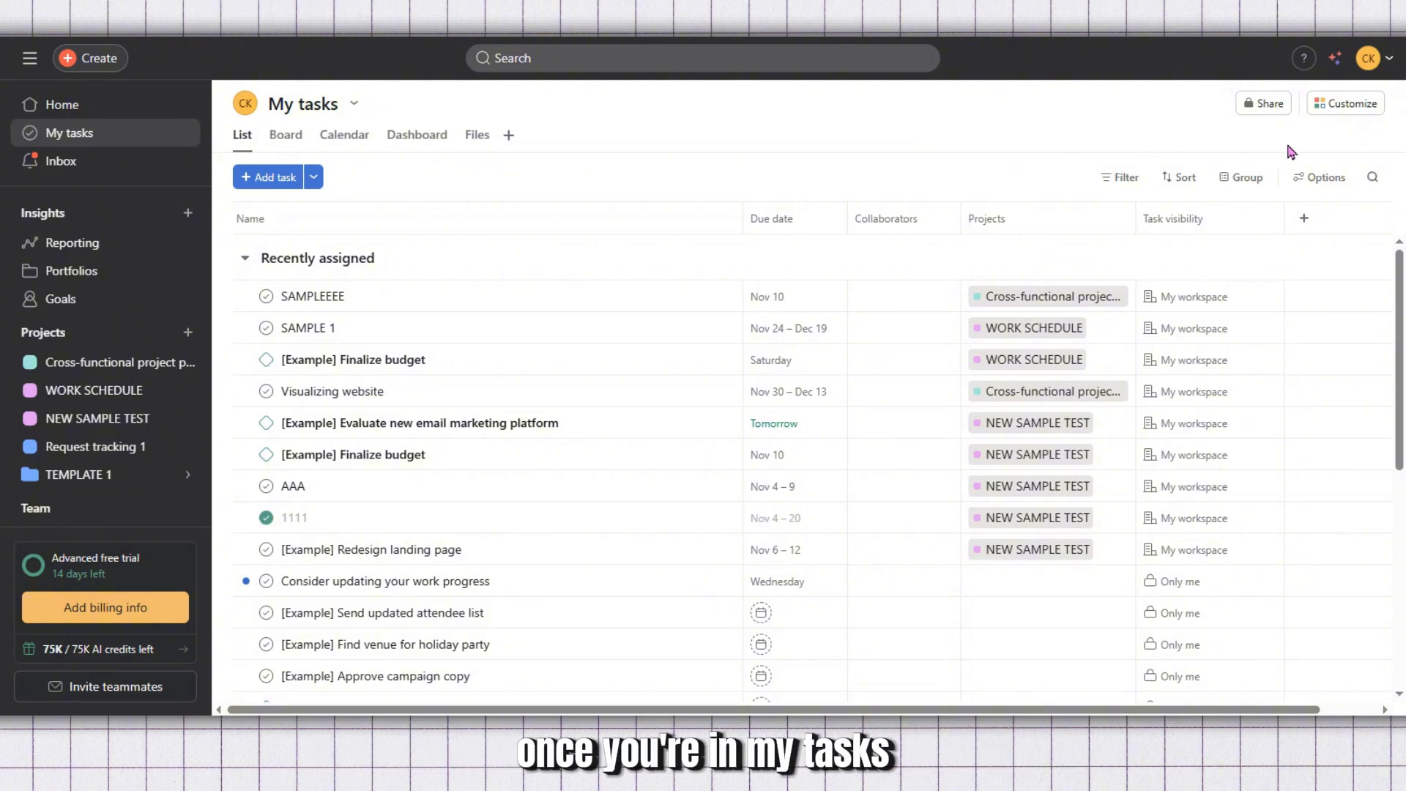
pyautogui.click(1369, 107)
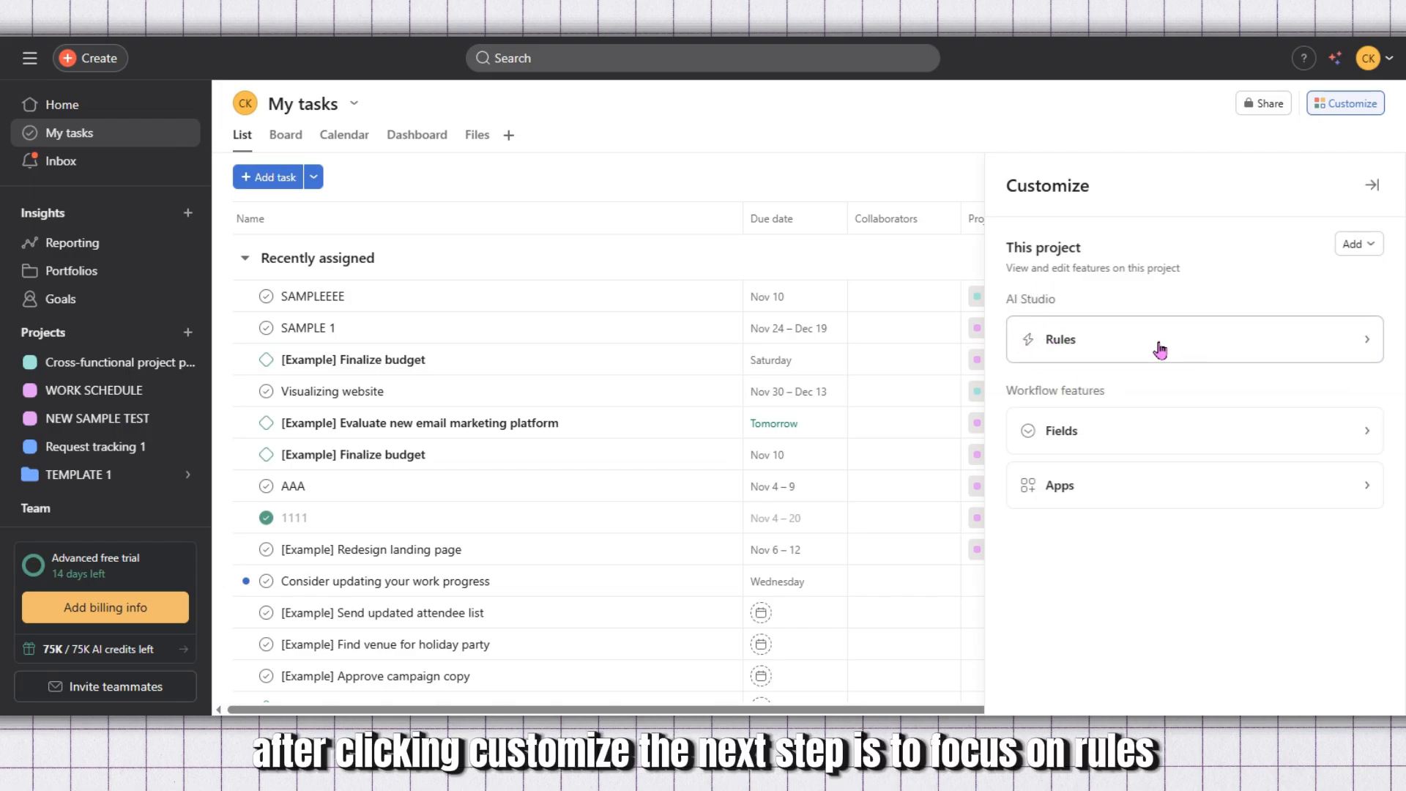
pyautogui.click(1247, 345)
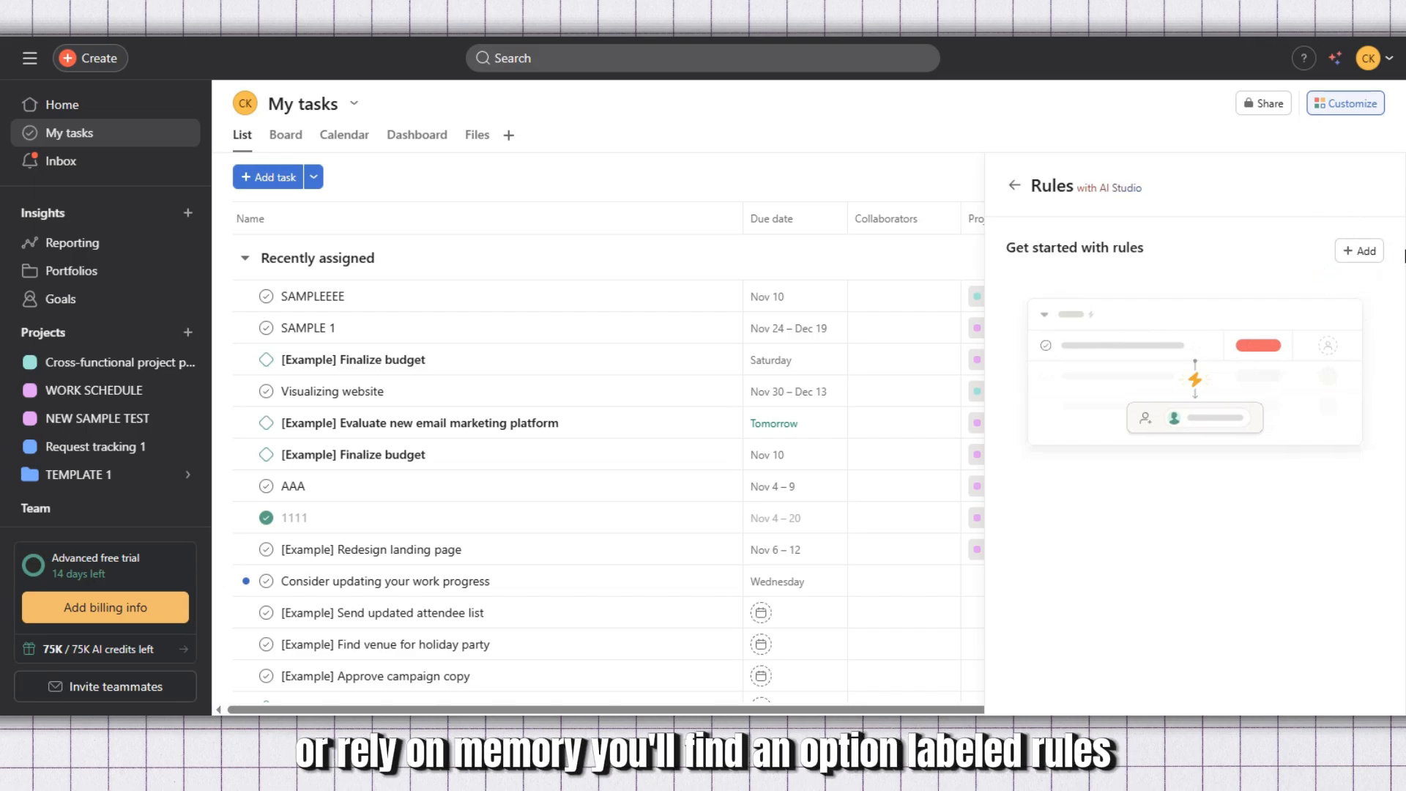
pyautogui.click(1370, 253)
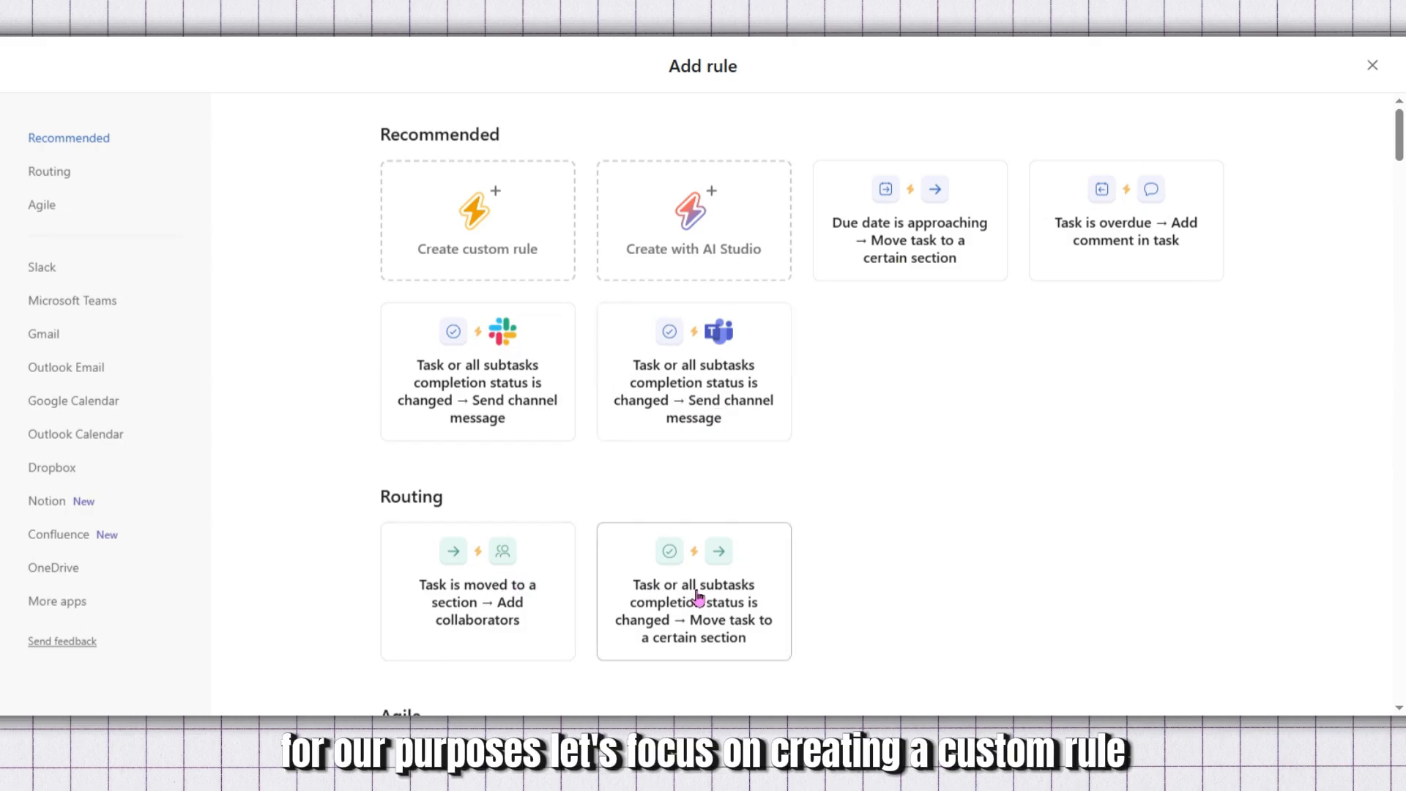
pyautogui.scroll(-2, 894, 508)
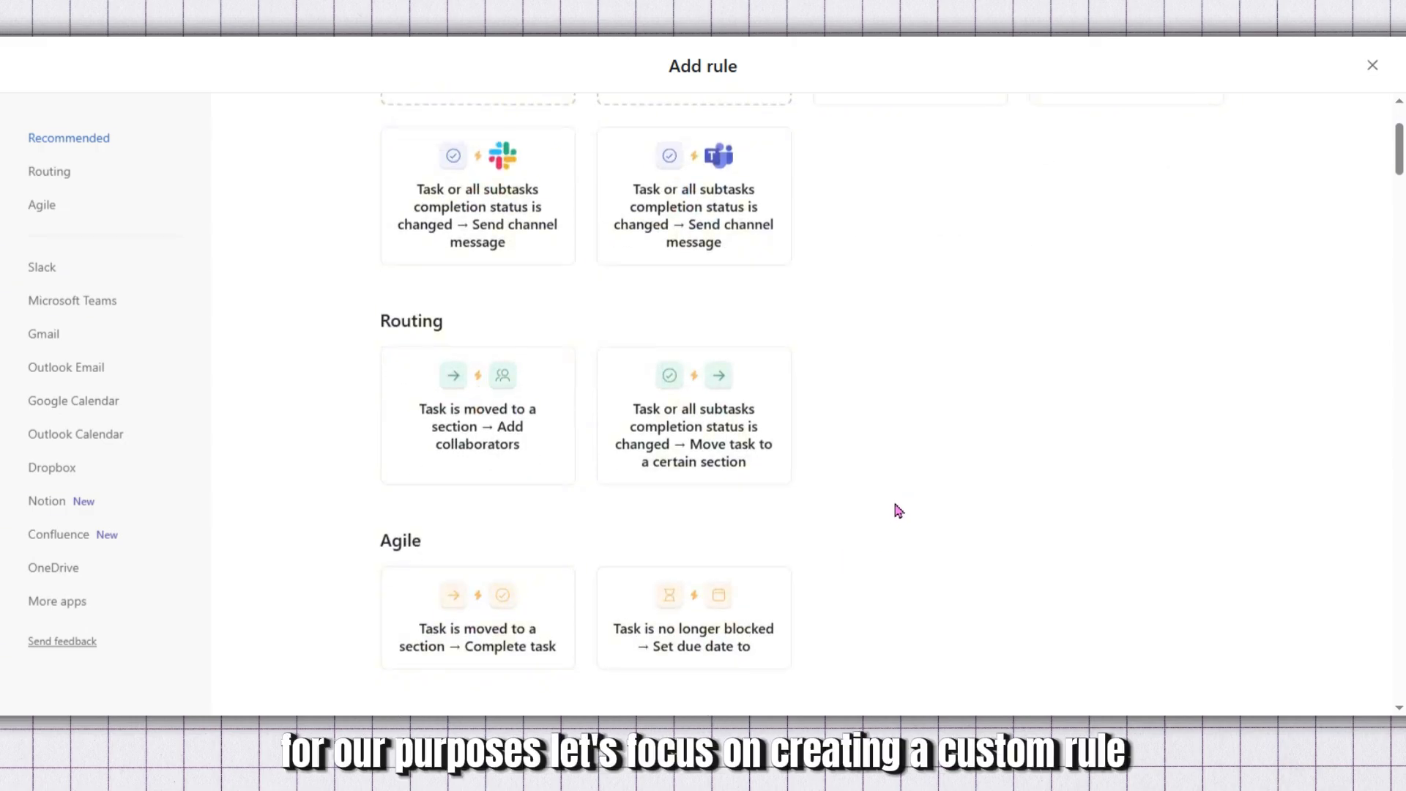
pyautogui.scroll(-2, 894, 508)
pyautogui.scroll(4, 898, 511)
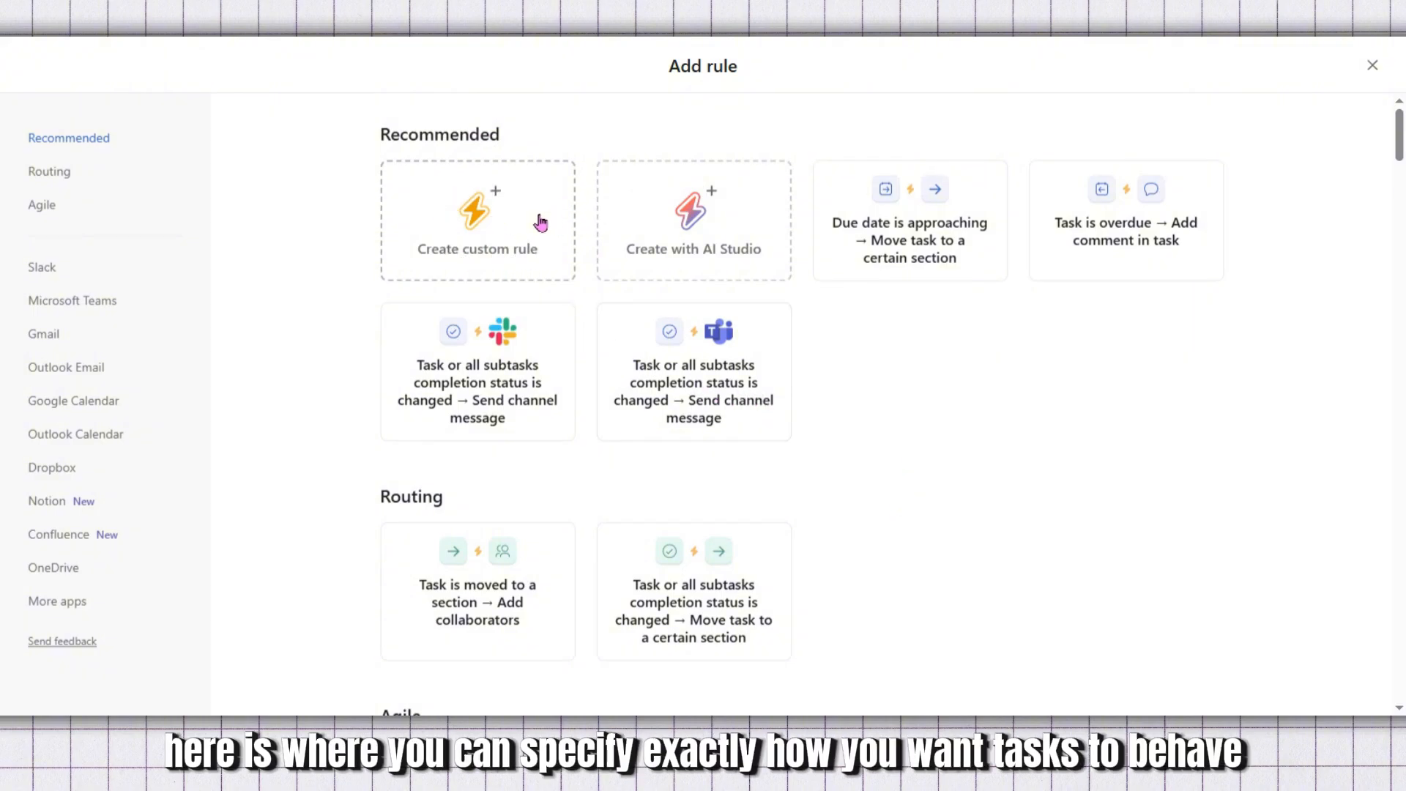
pyautogui.click(539, 220)
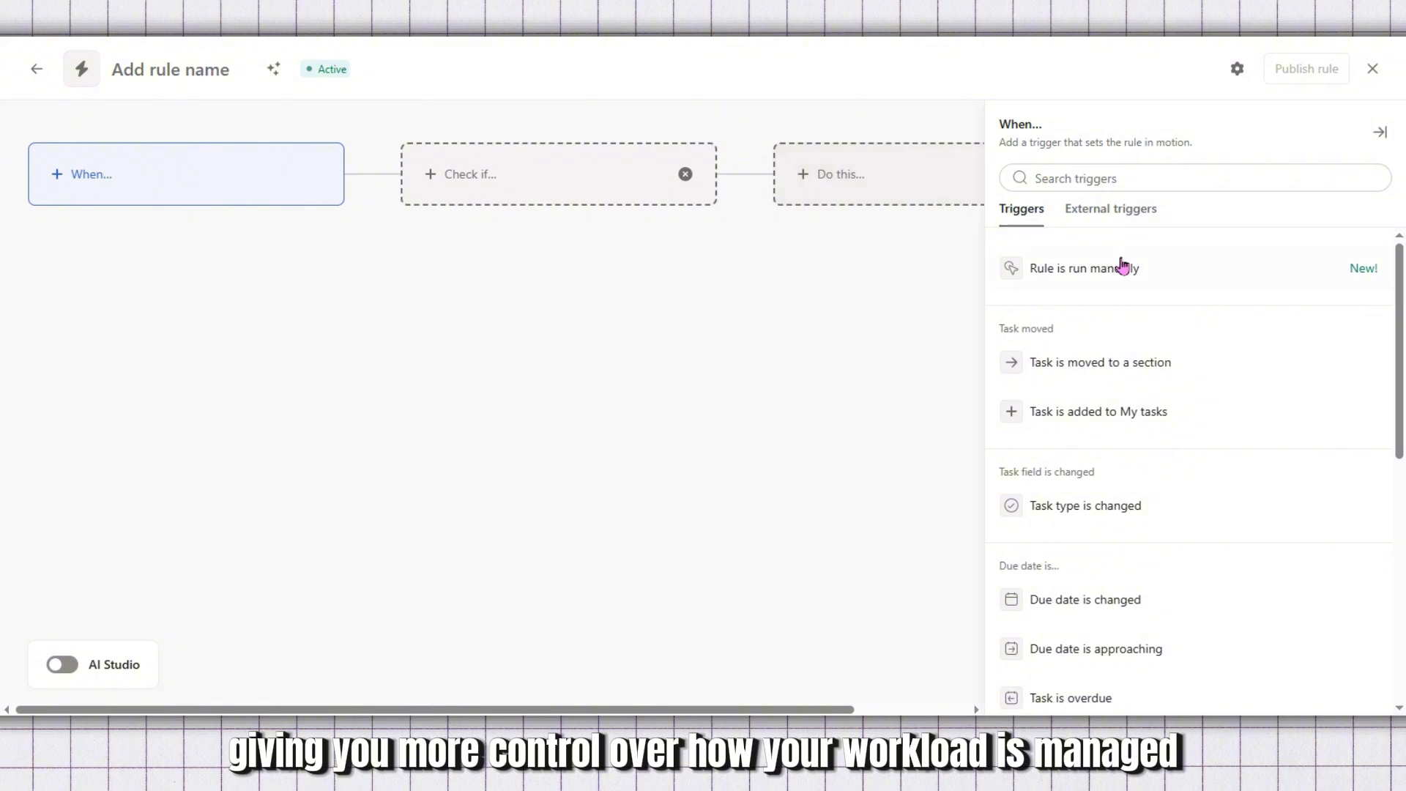
# Step: Turn off Run on subtasks in the new rule's general settings
pyautogui.scroll(-8, 1196, 485)
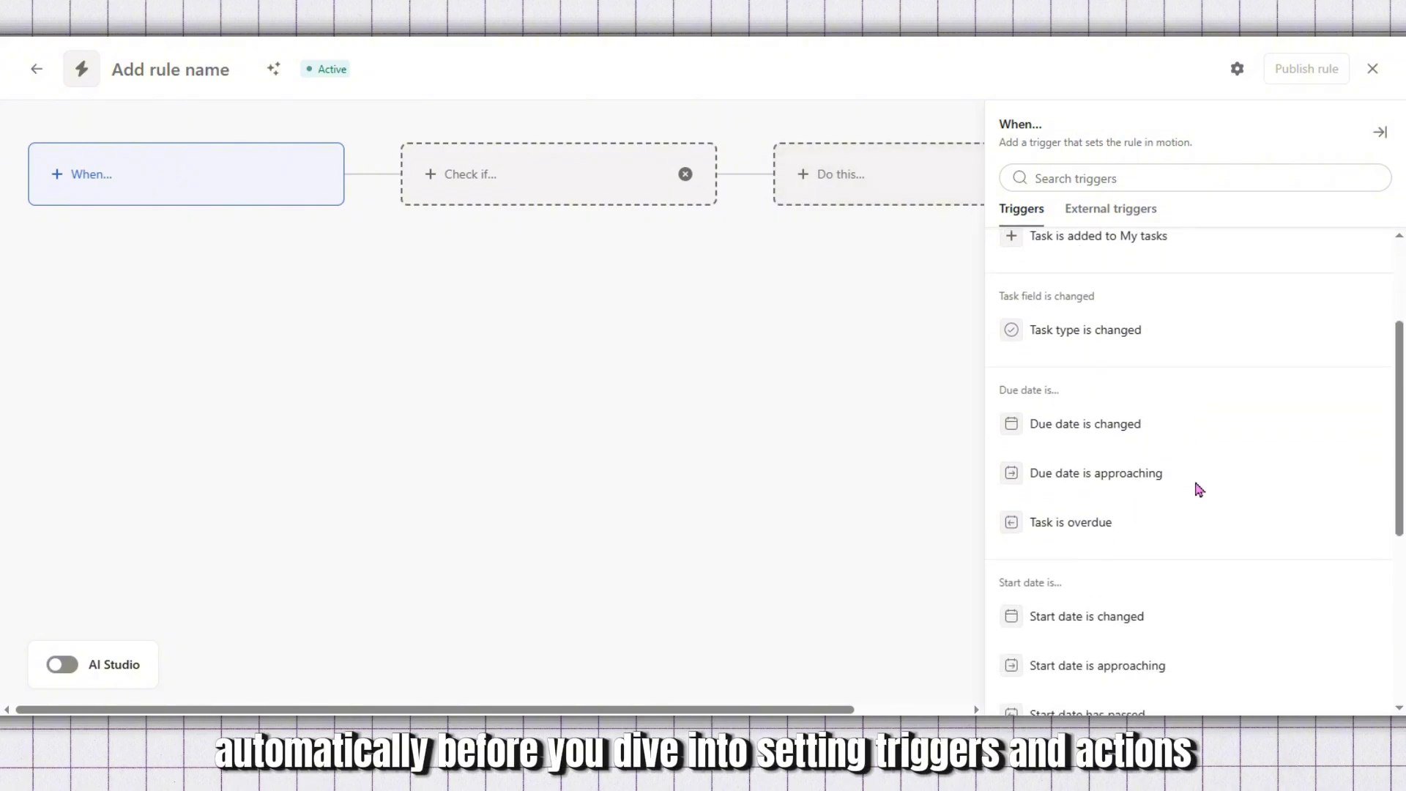
pyautogui.scroll(8, 1196, 488)
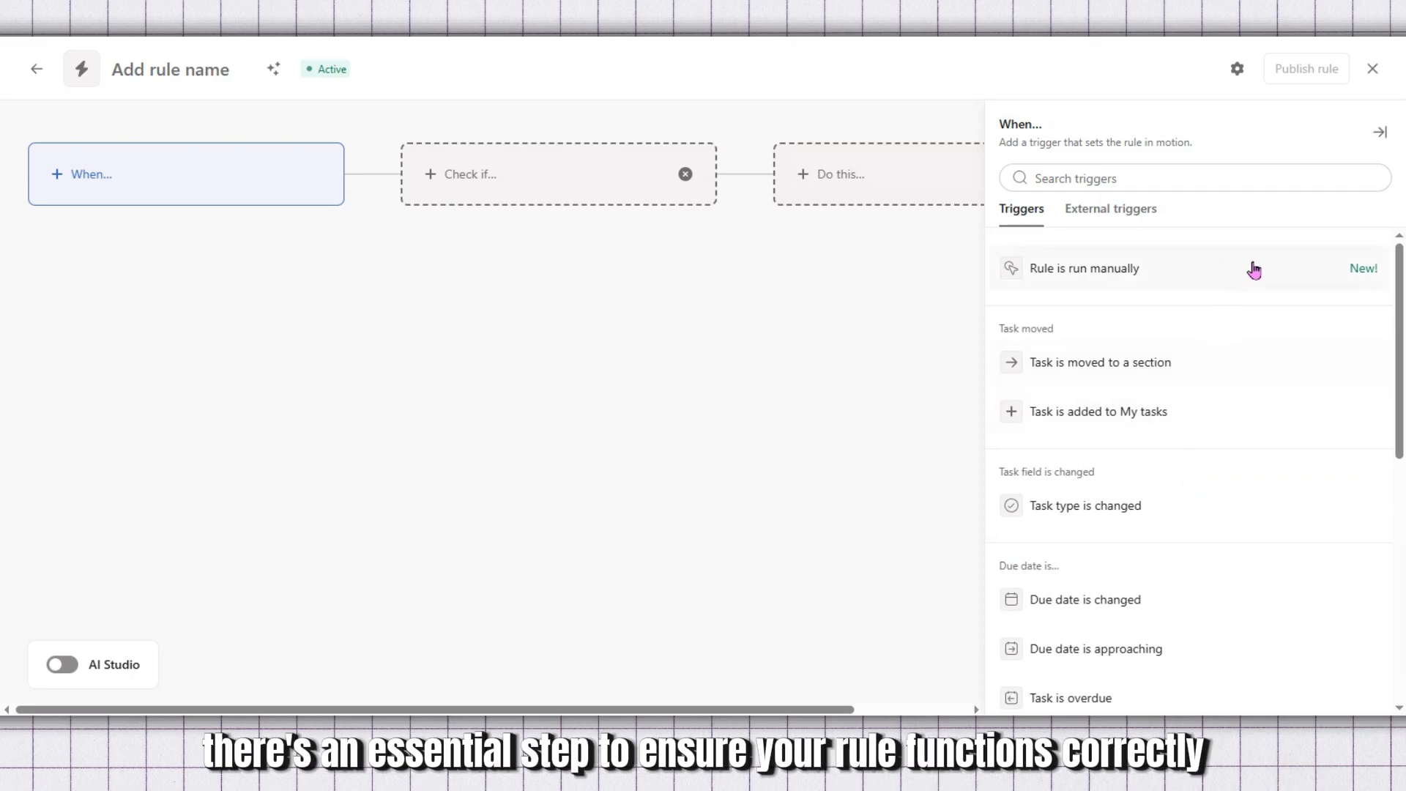
pyautogui.click(1379, 137)
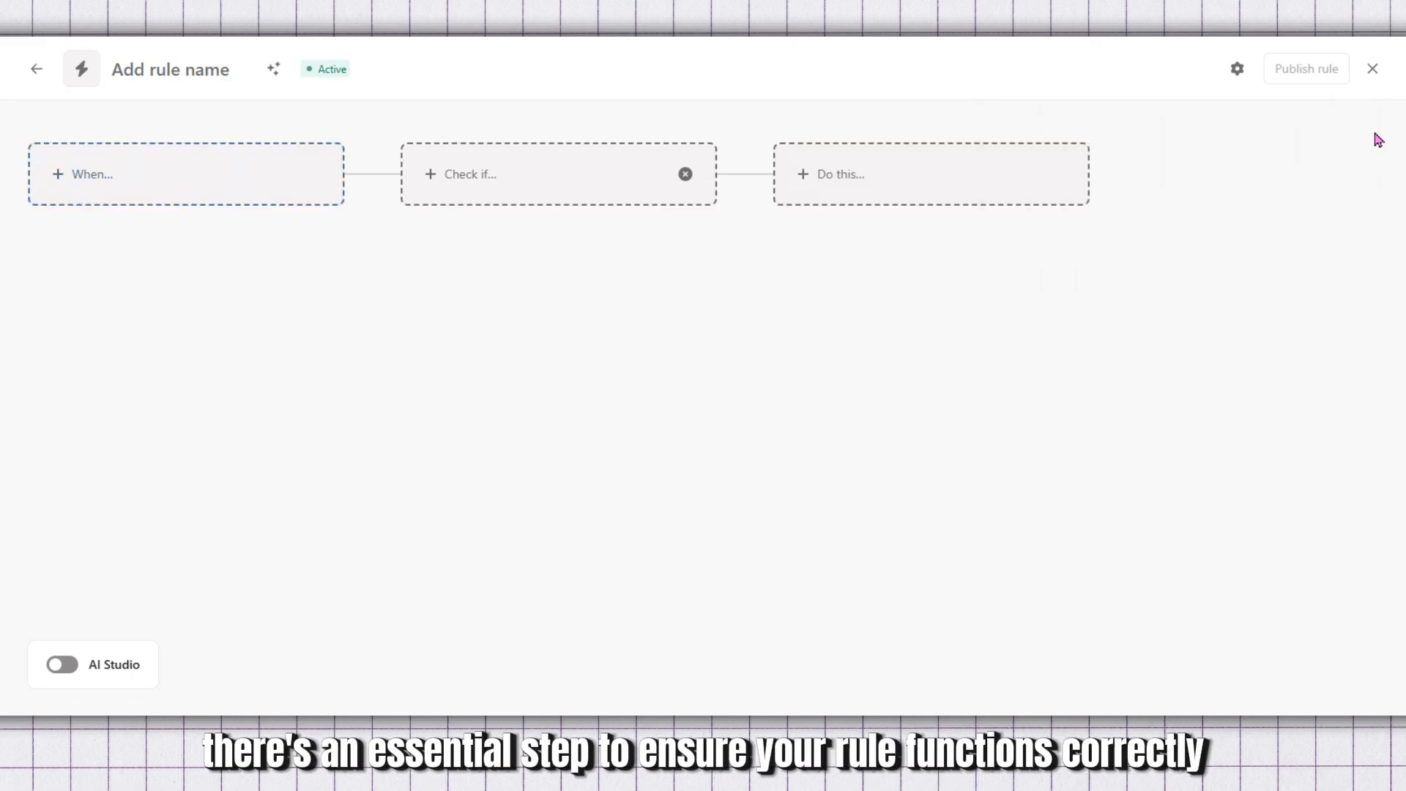
pyautogui.click(1239, 73)
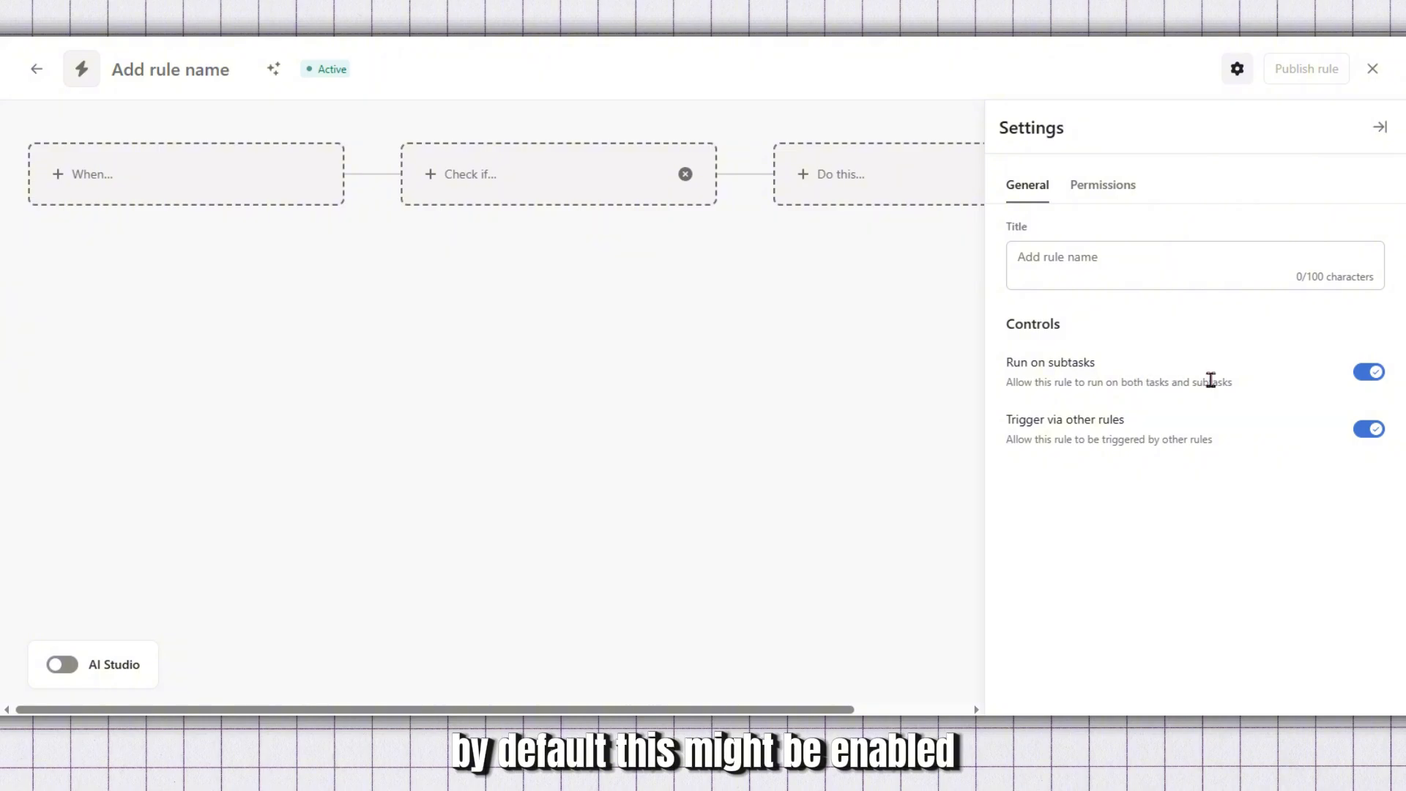
pyautogui.click(1379, 375)
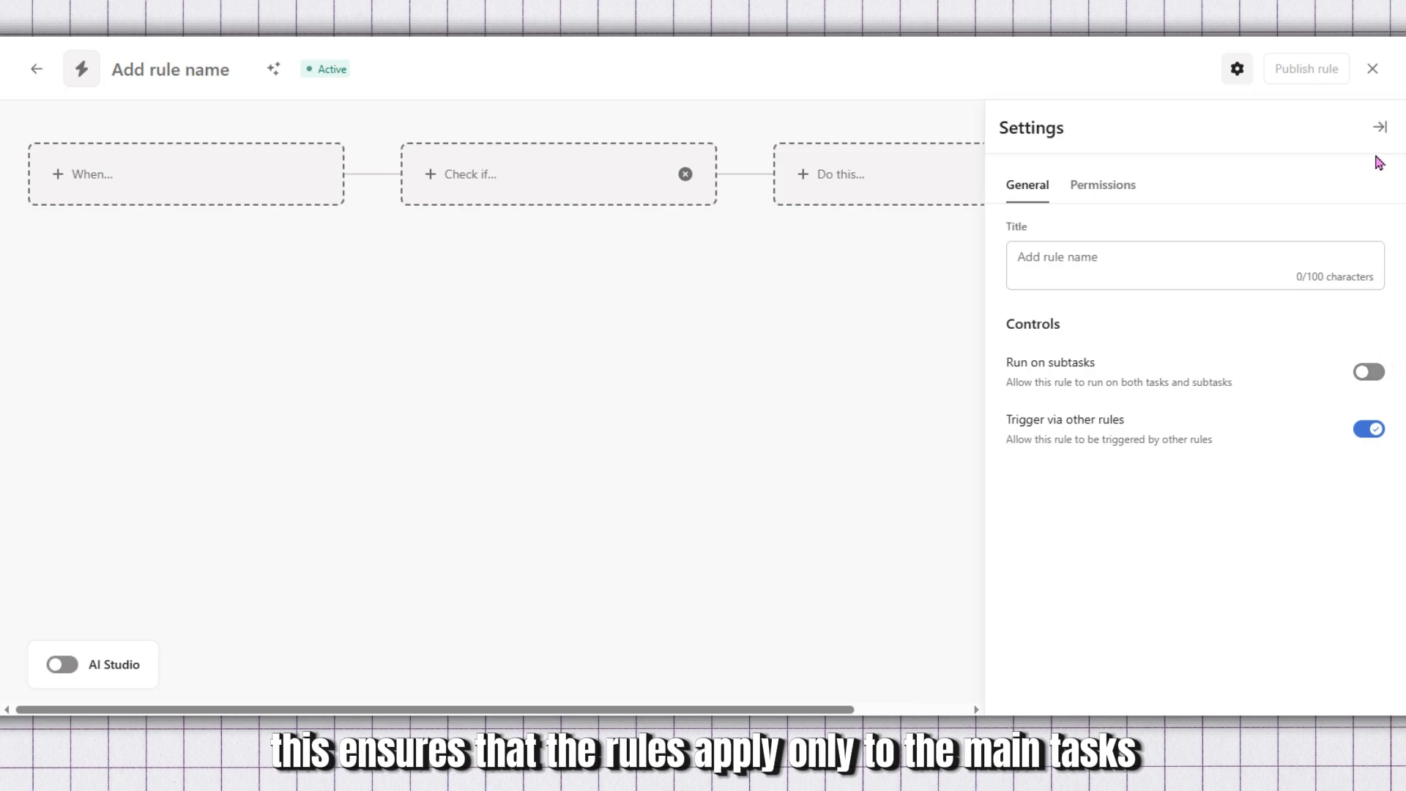
pyautogui.click(1380, 131)
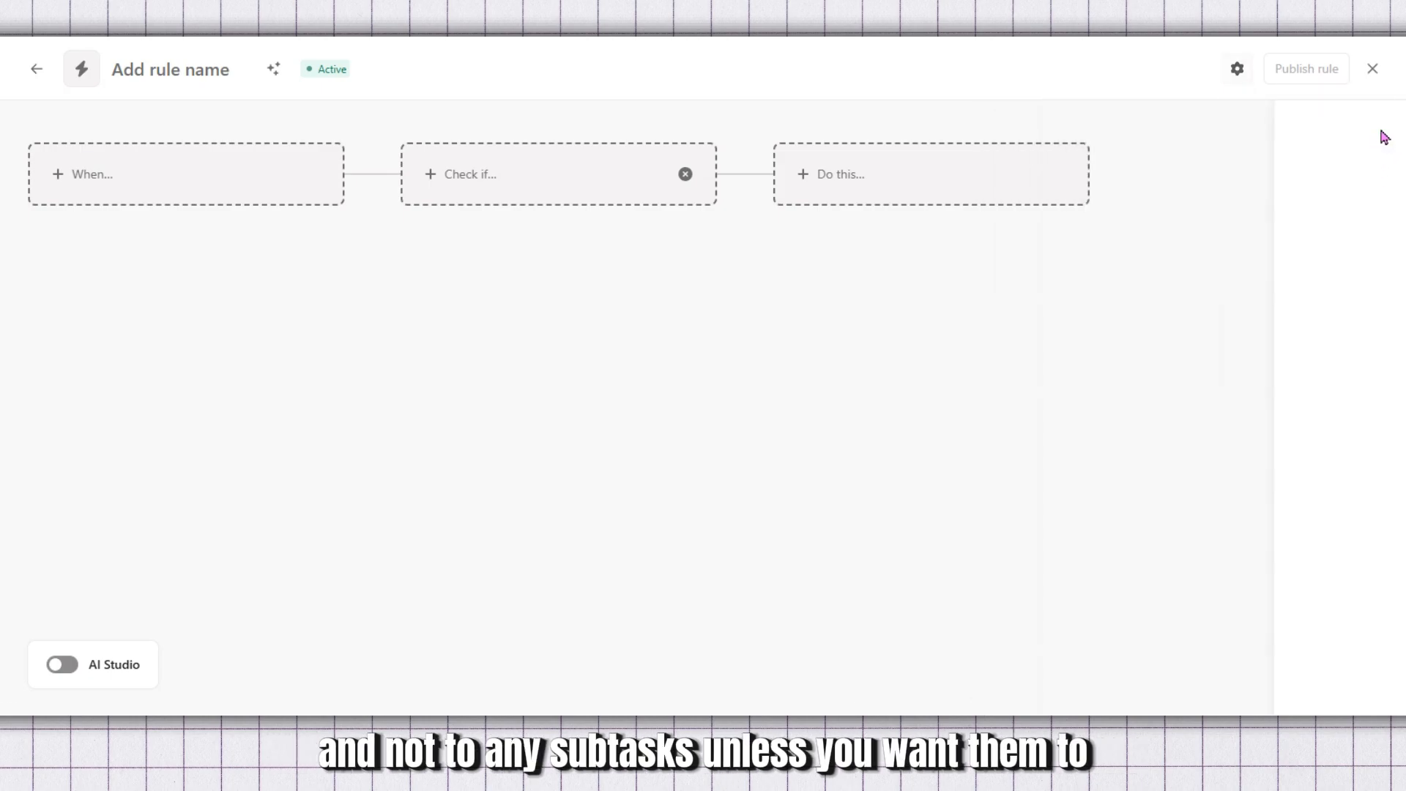
# Step: Set the rule's trigger to Due date is approaching, 1 day before
pyautogui.click(188, 201)
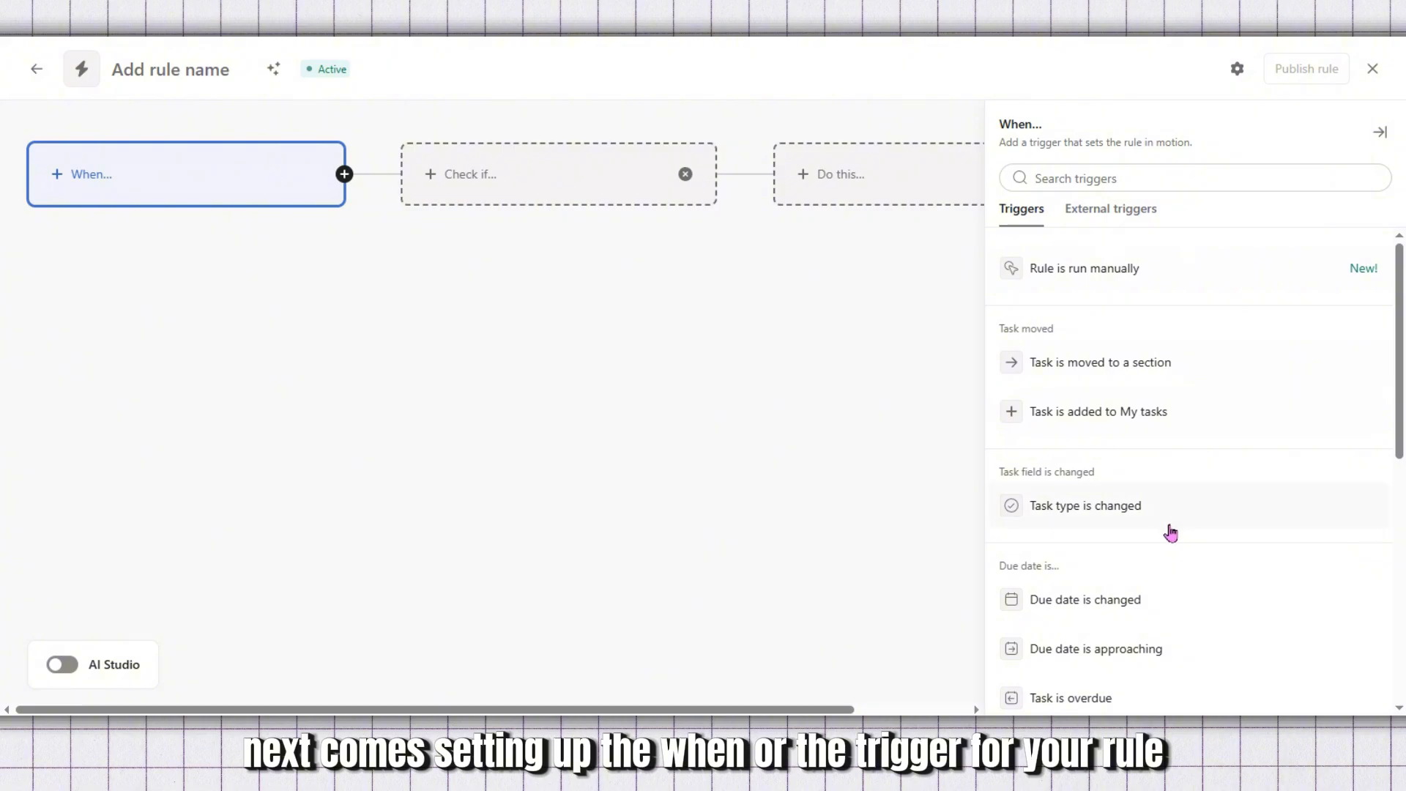
pyautogui.scroll(-2, 1171, 527)
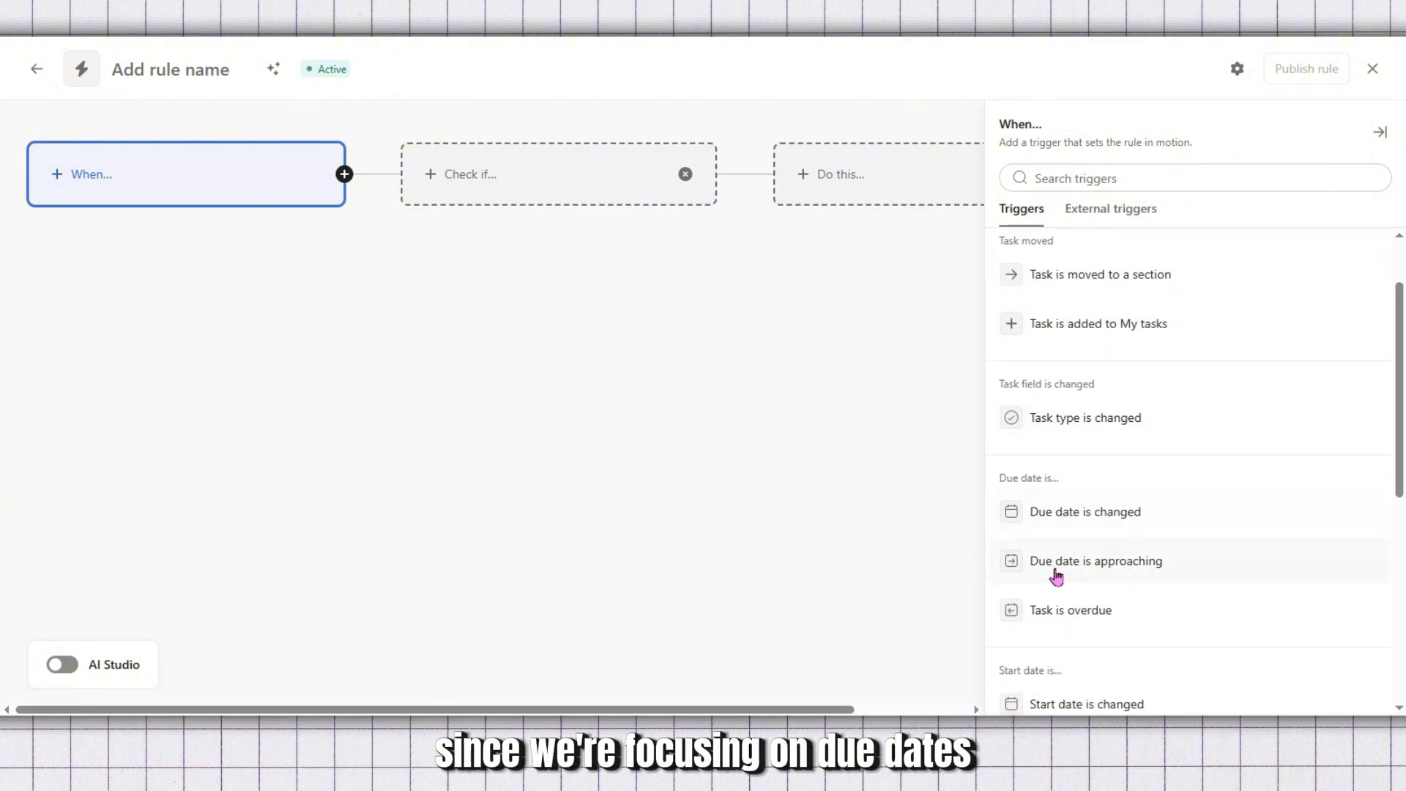
pyautogui.click(1202, 568)
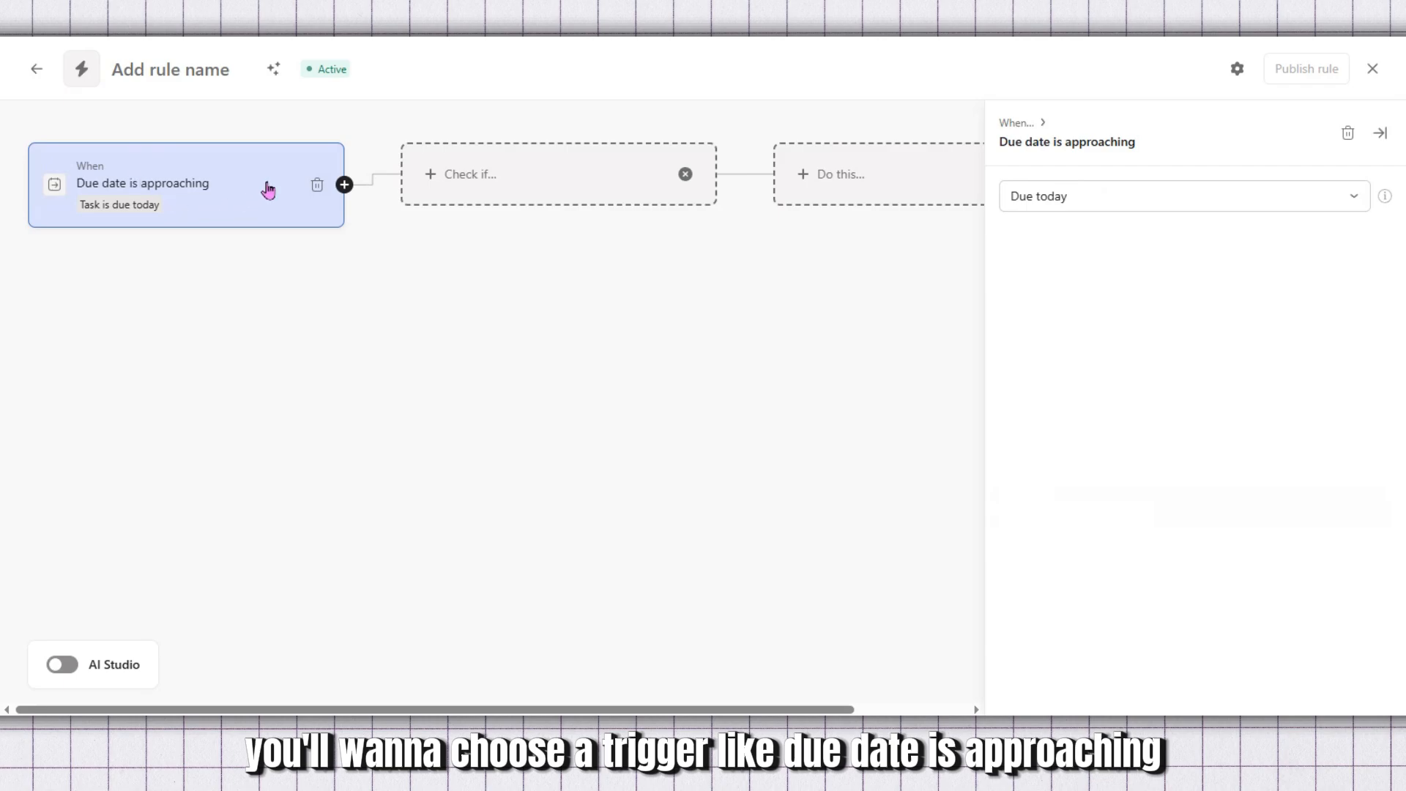
pyautogui.click(1132, 206)
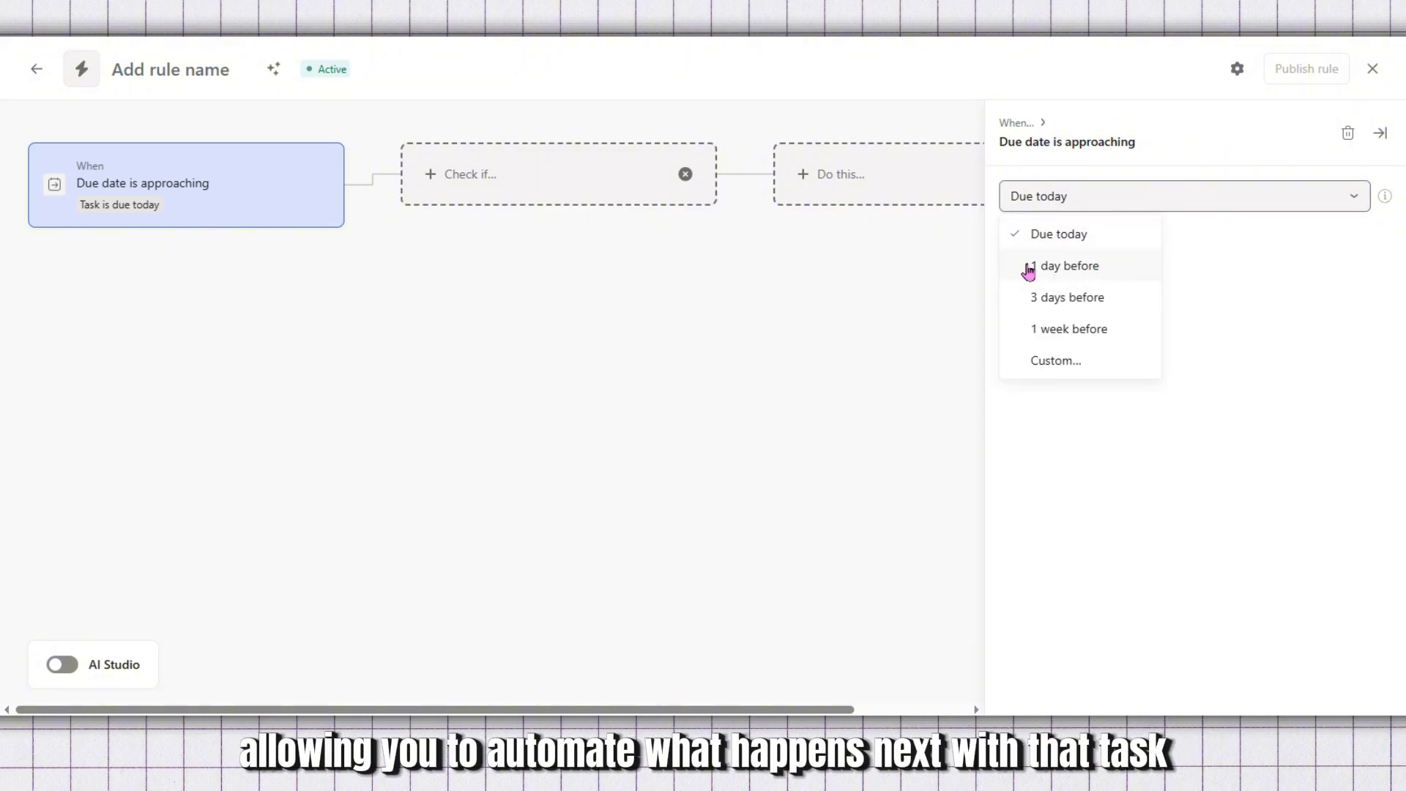
pyautogui.click(1102, 265)
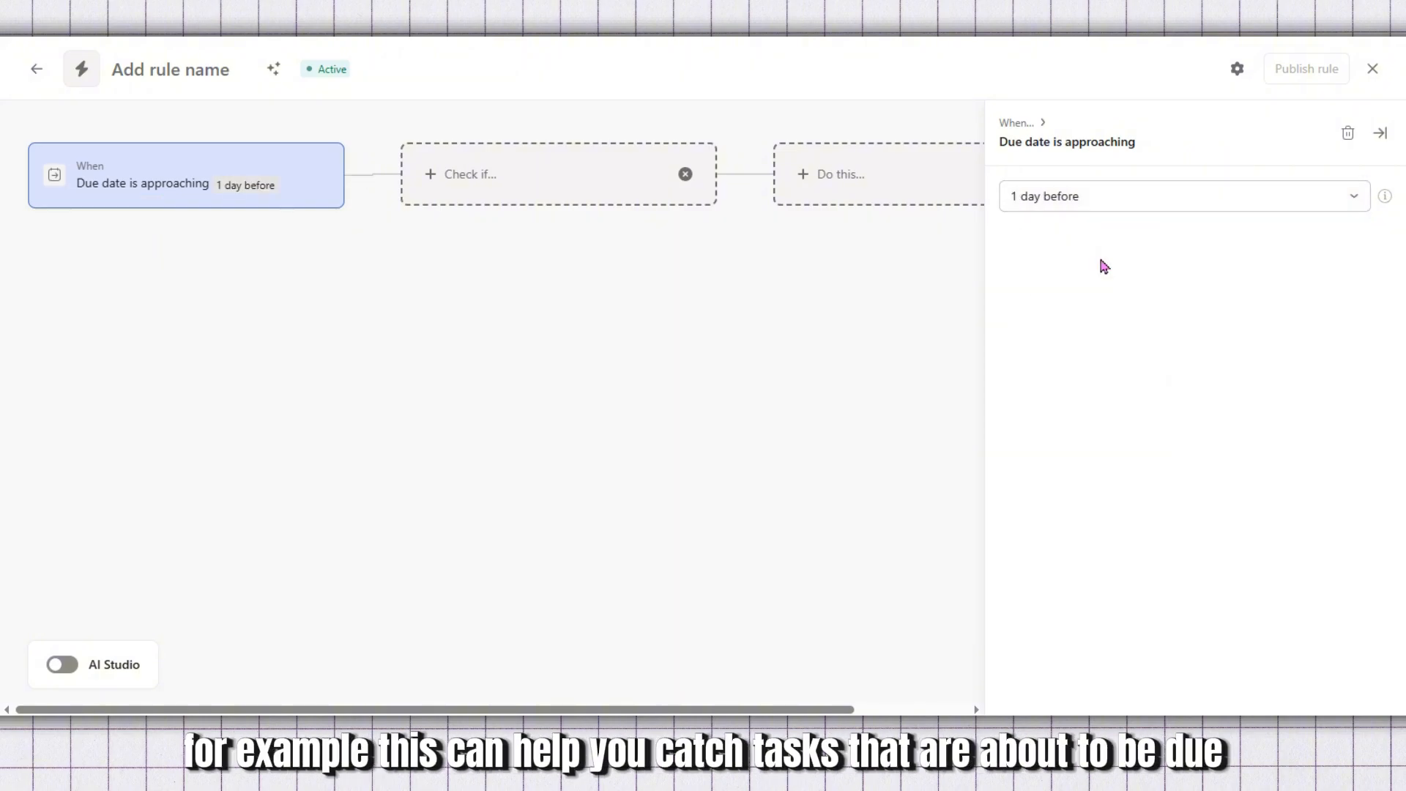
# Step: Add Set task description to as the action the rule performs
pyautogui.click(924, 192)
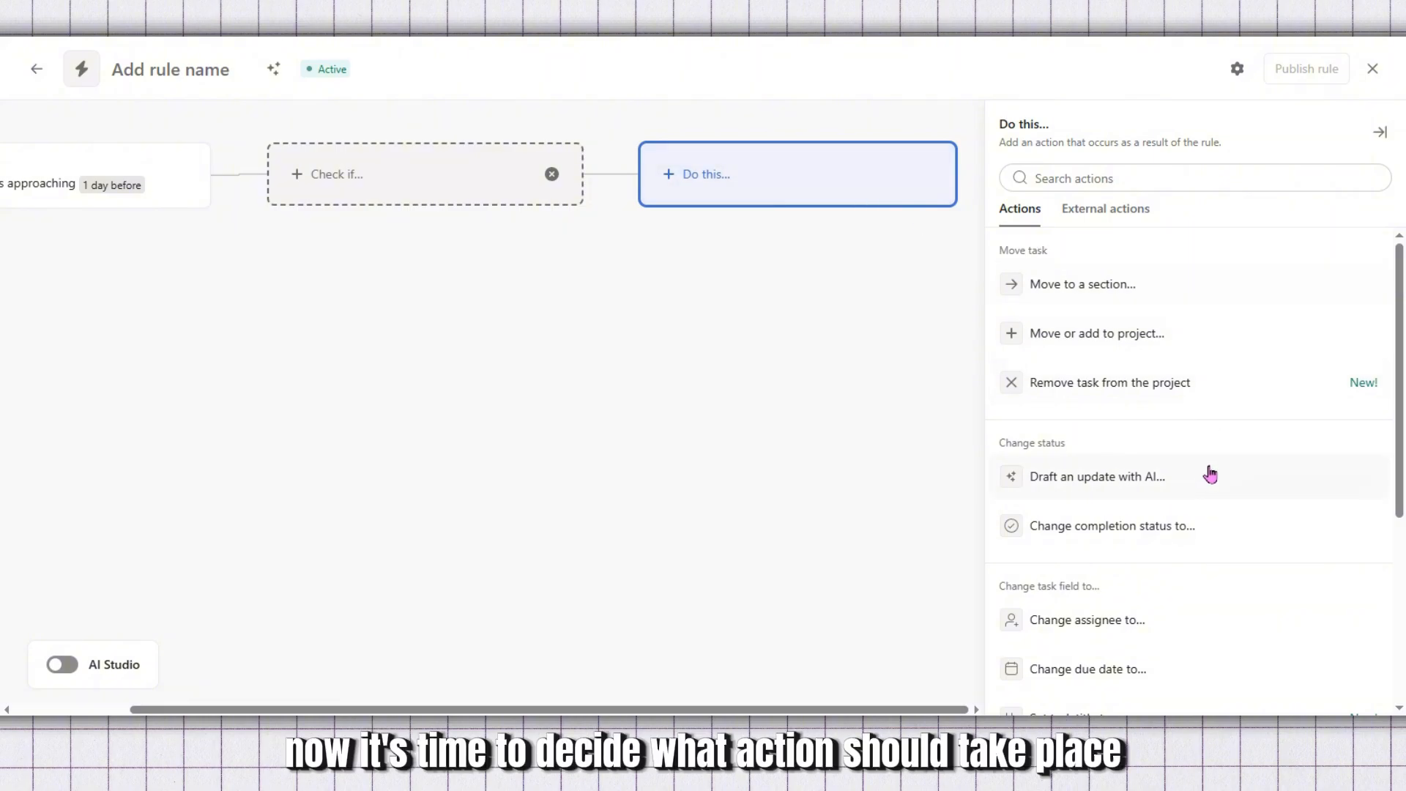
pyautogui.scroll(-2, 1212, 468)
pyautogui.scroll(-1, 1213, 464)
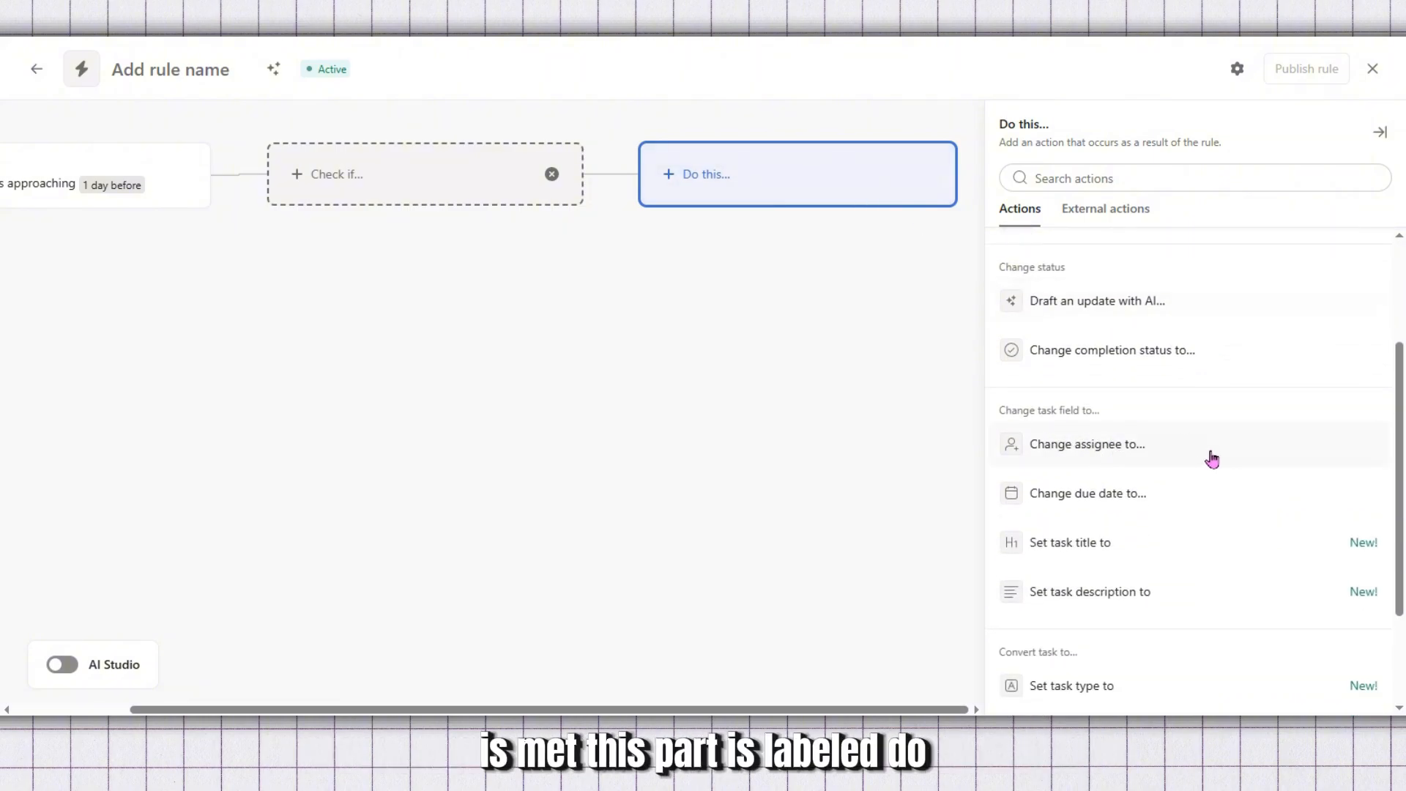
pyautogui.scroll(-3, 1211, 458)
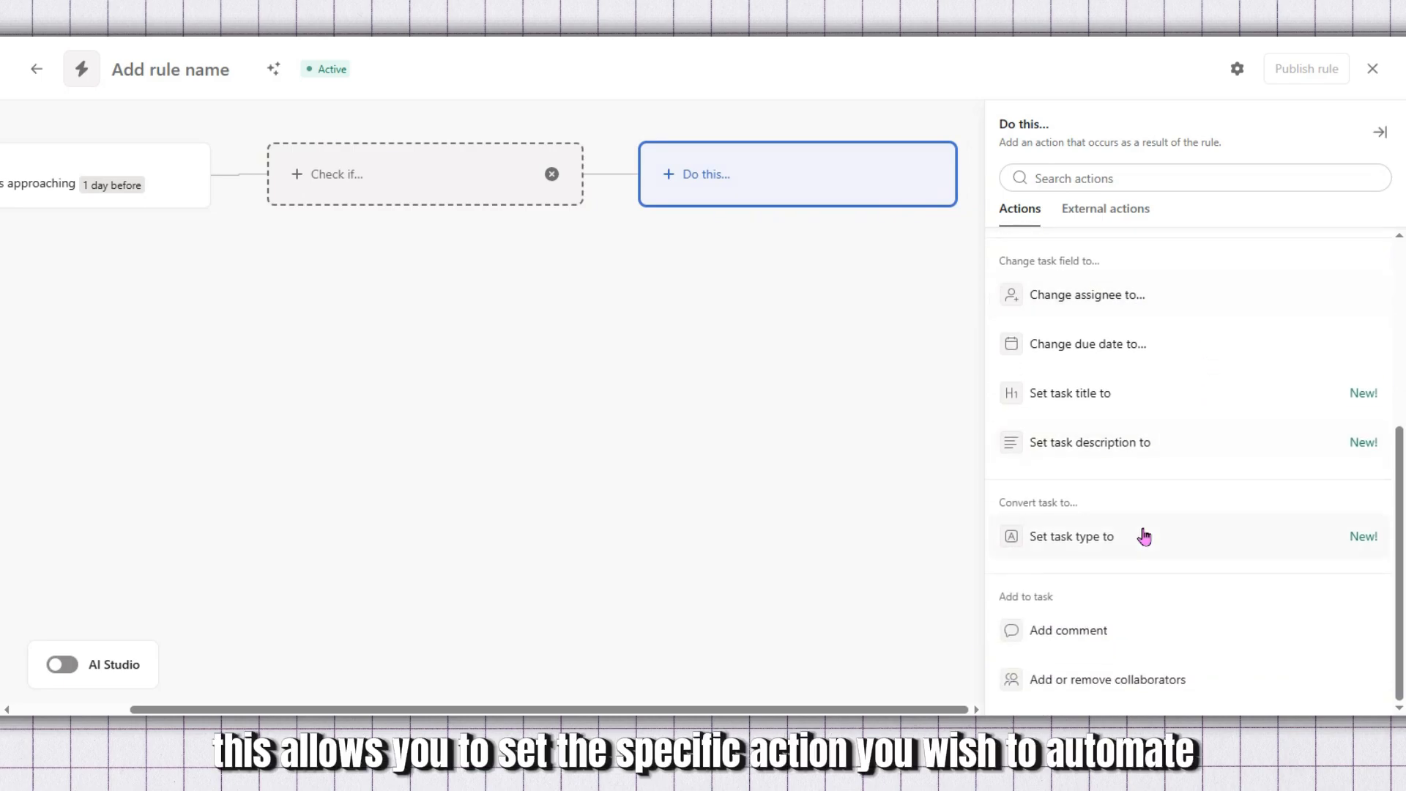
pyautogui.scroll(3, 1144, 532)
pyautogui.scroll(2, 1144, 533)
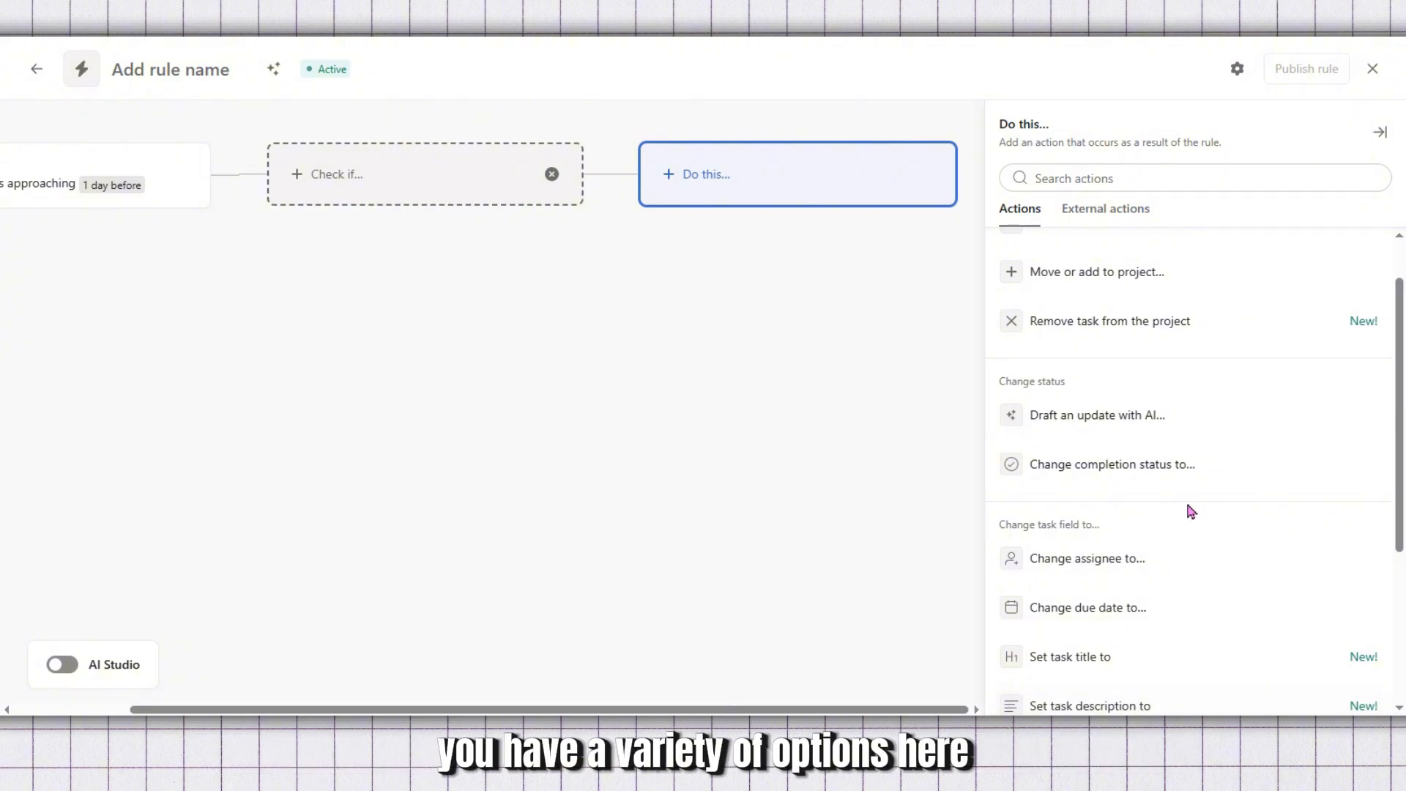
pyautogui.scroll(-5, 1197, 505)
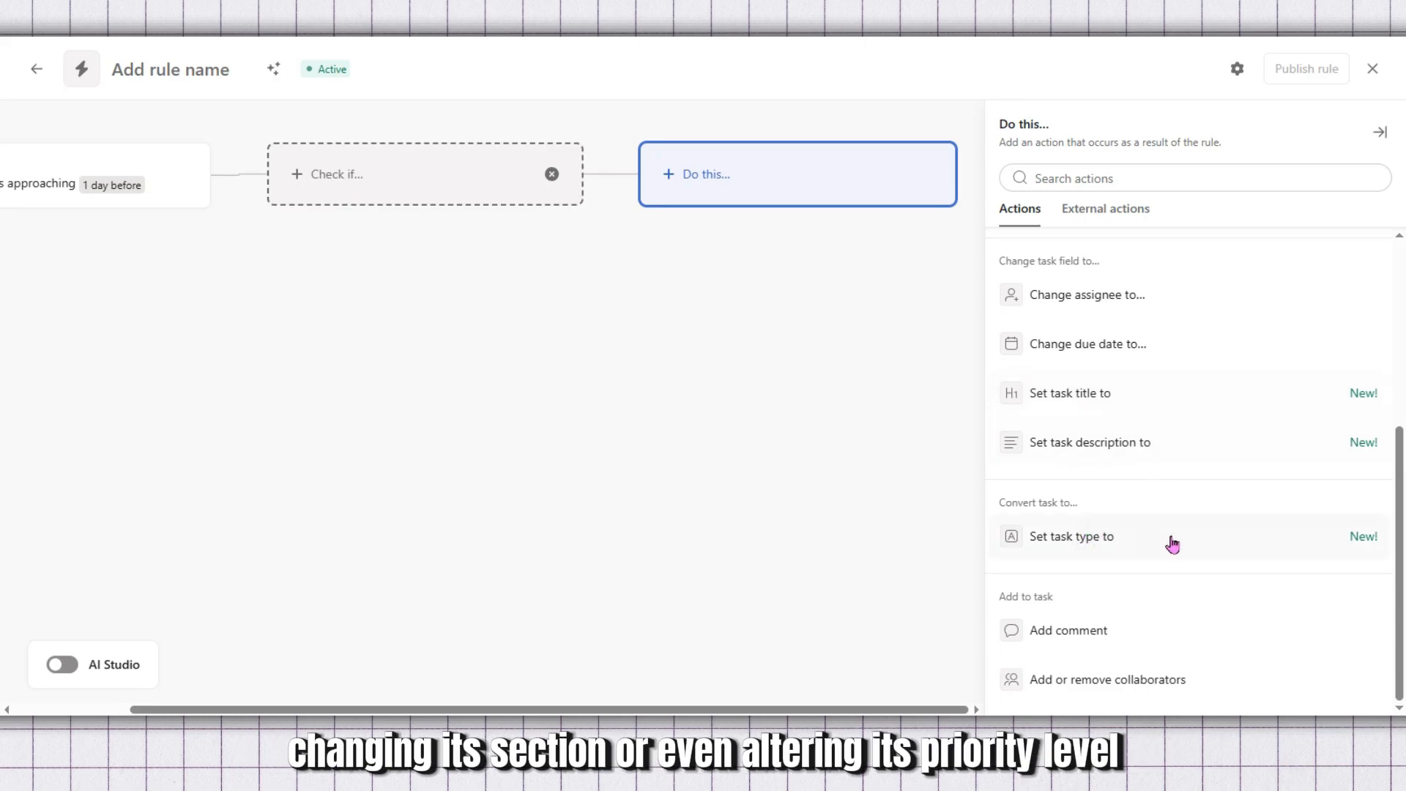
pyautogui.click(1192, 449)
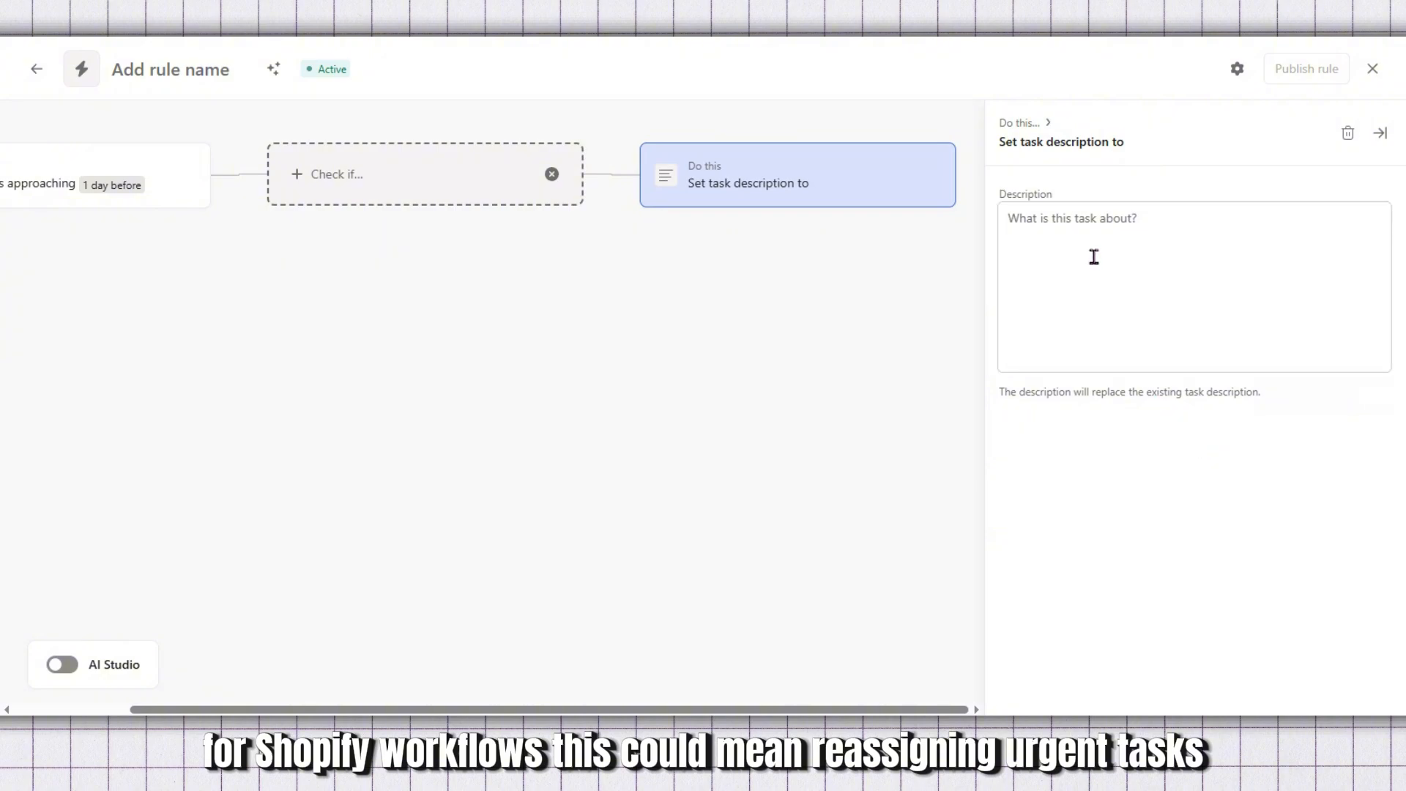
# Step: Fill the action's description with a mention of the first suggested teammate followed by "DO THIS ASAP"
pyautogui.click(1105, 229)
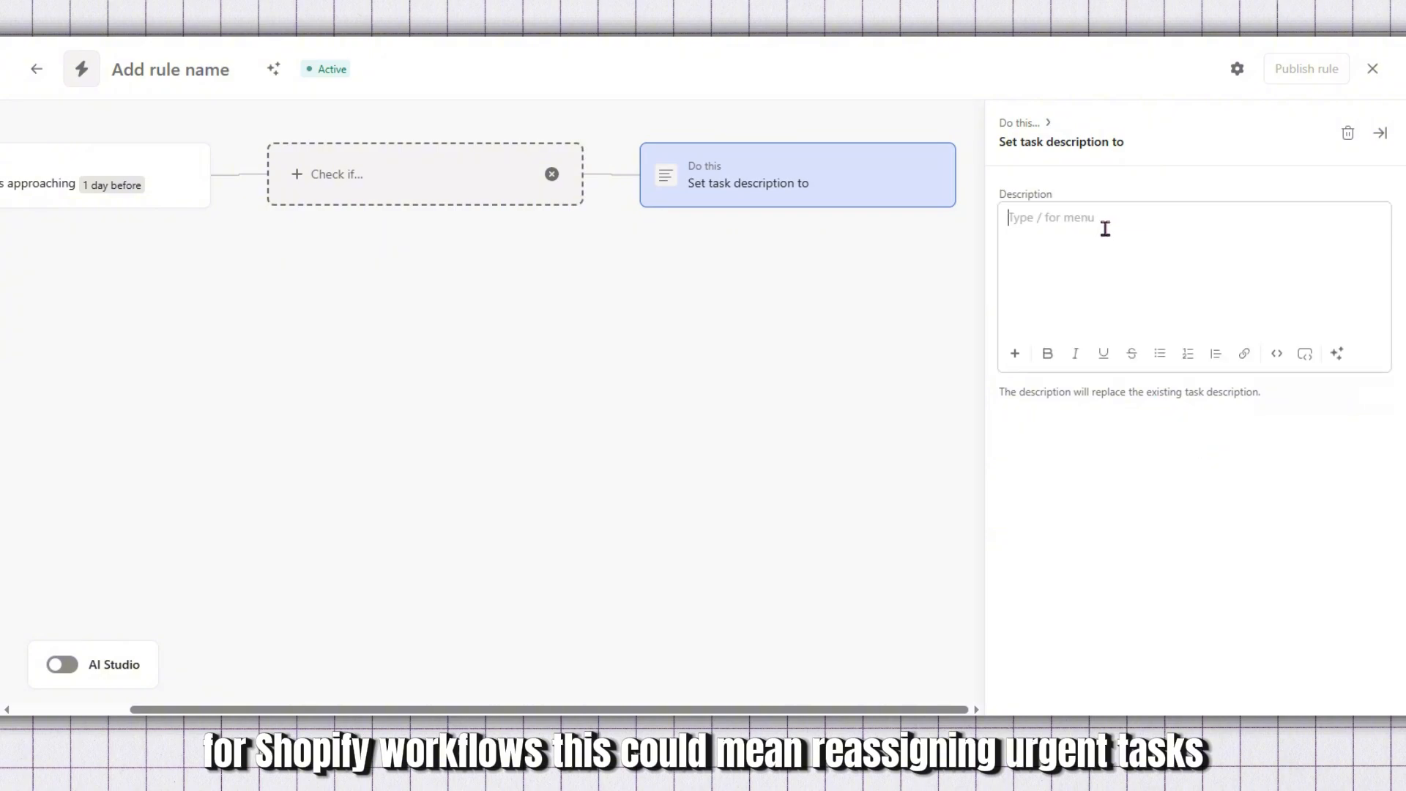
pyautogui.write('@')
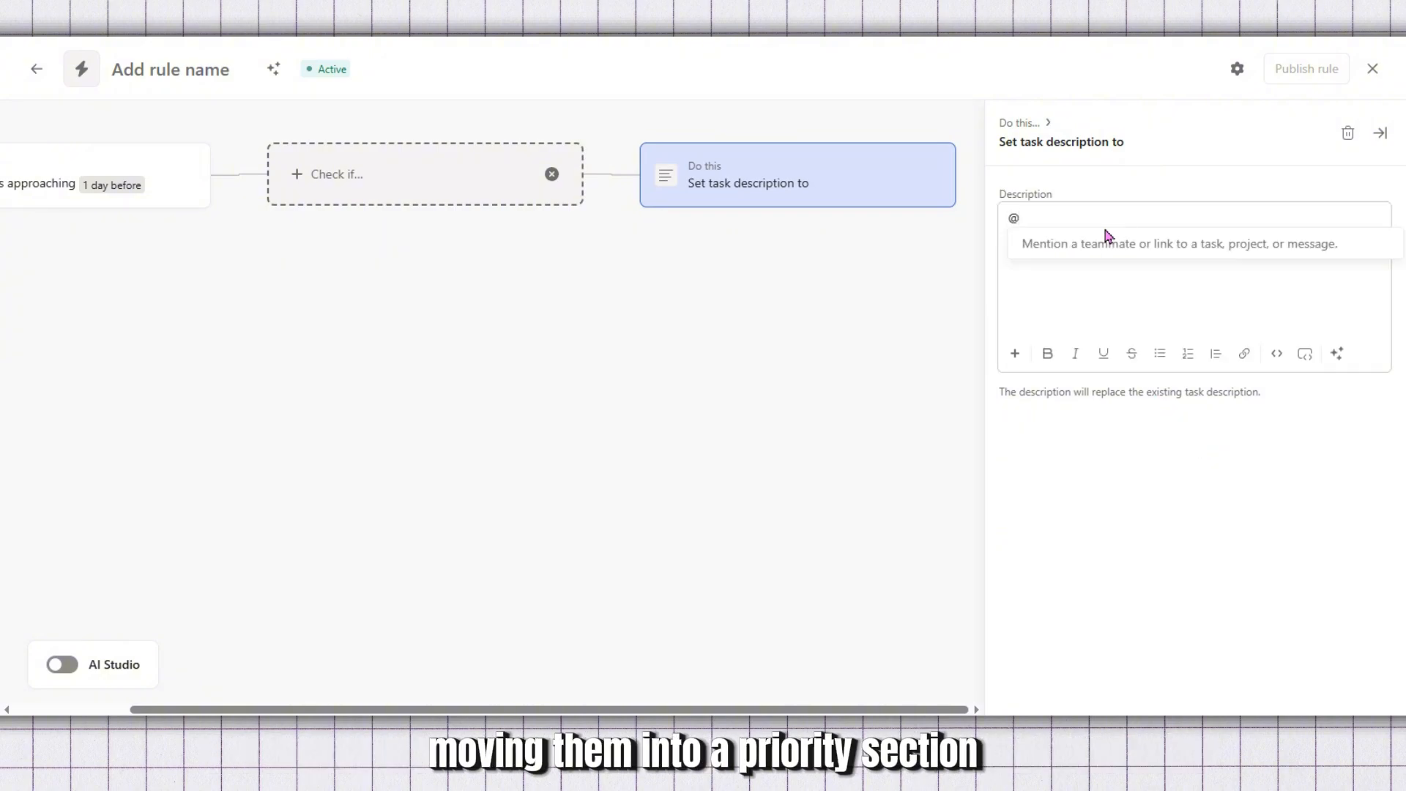
pyautogui.write('c')
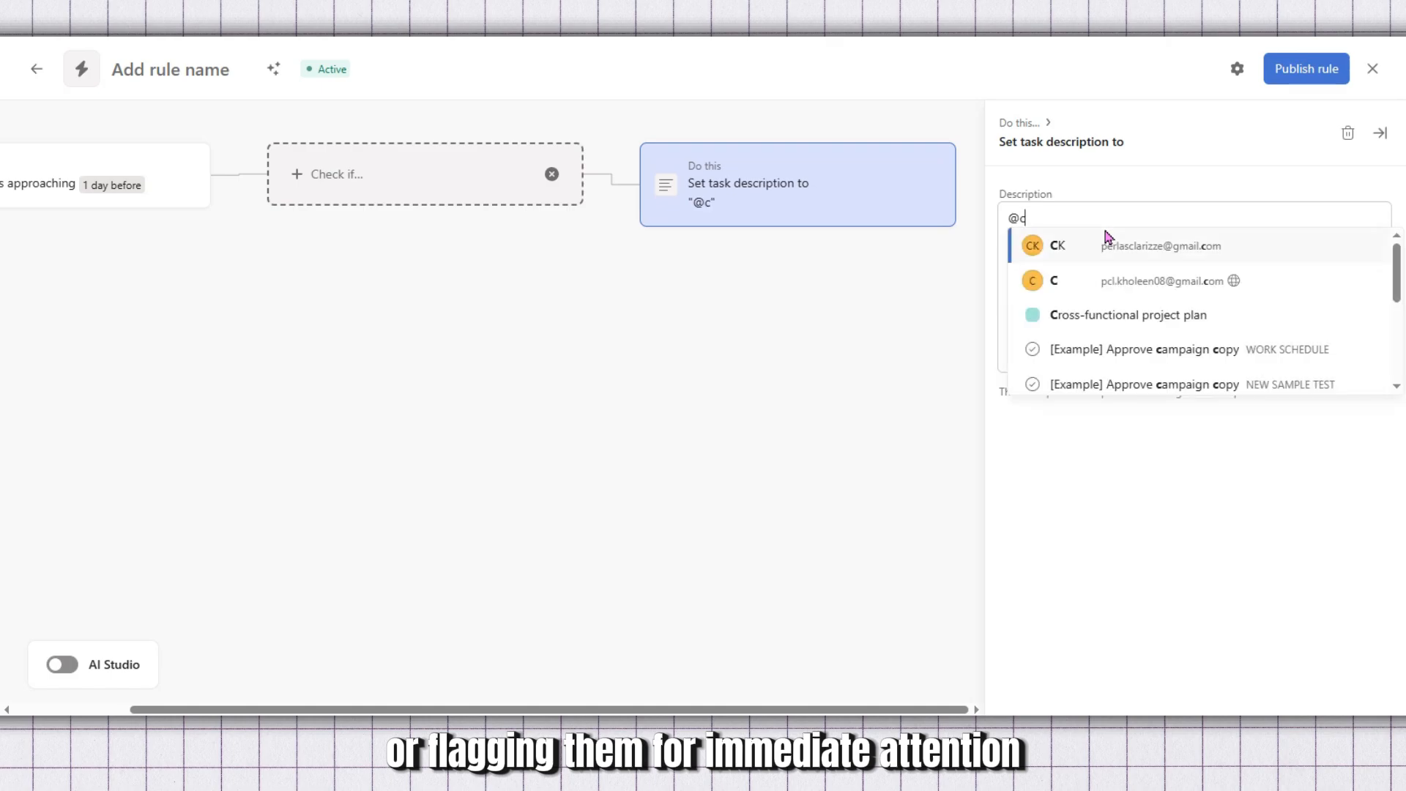
pyautogui.click(1125, 247)
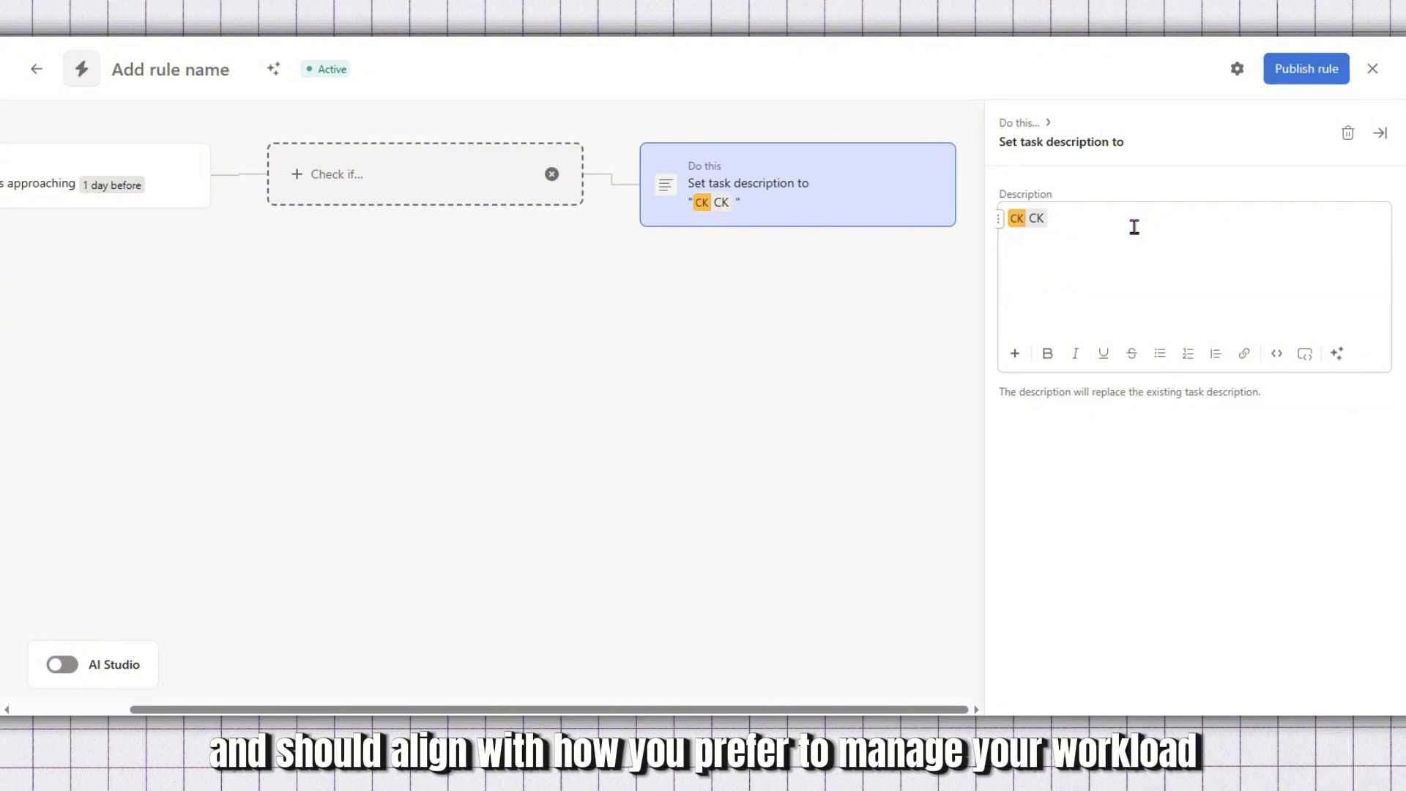
pyautogui.write('DO THIS ASAP')
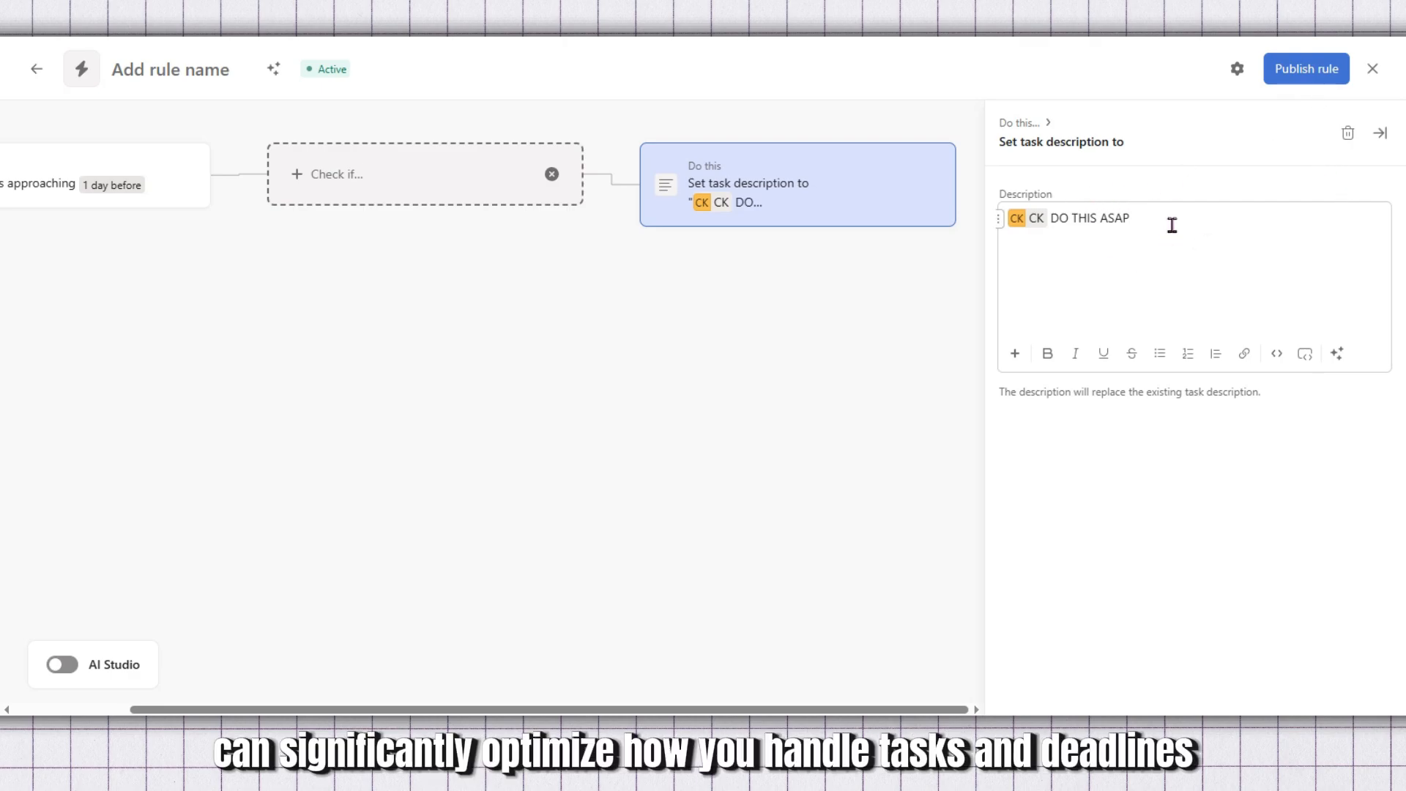
pyautogui.press('Escape')
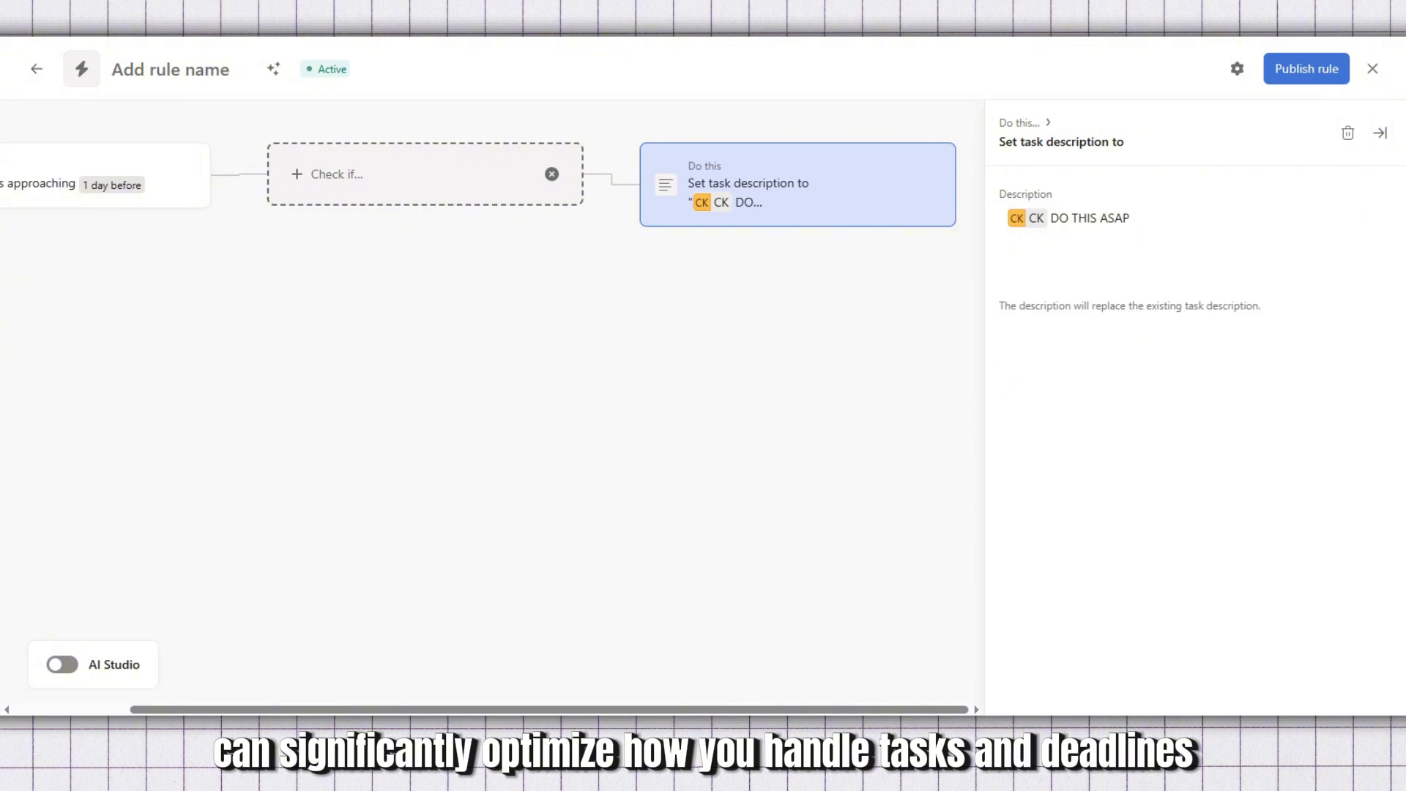